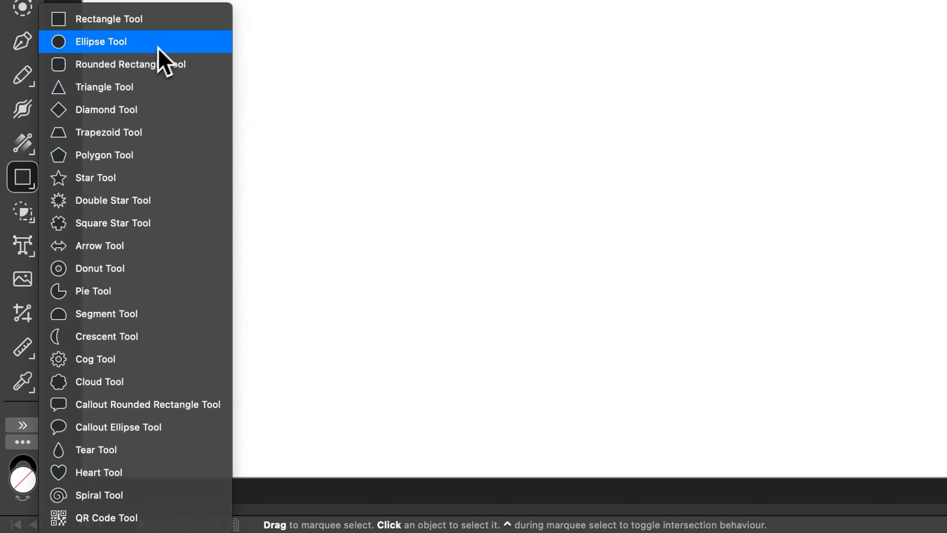
# Step: Draw a circle about 565 px in diameter on the page with the Ellipse Tool
pyautogui.click(165, 43)
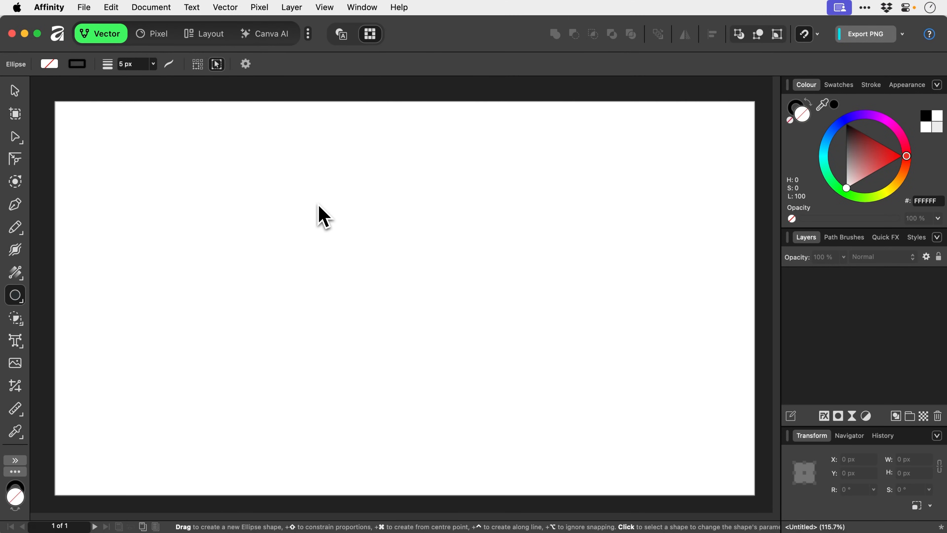
pyautogui.moveTo(318, 205); pyautogui.dragTo(521, 411)
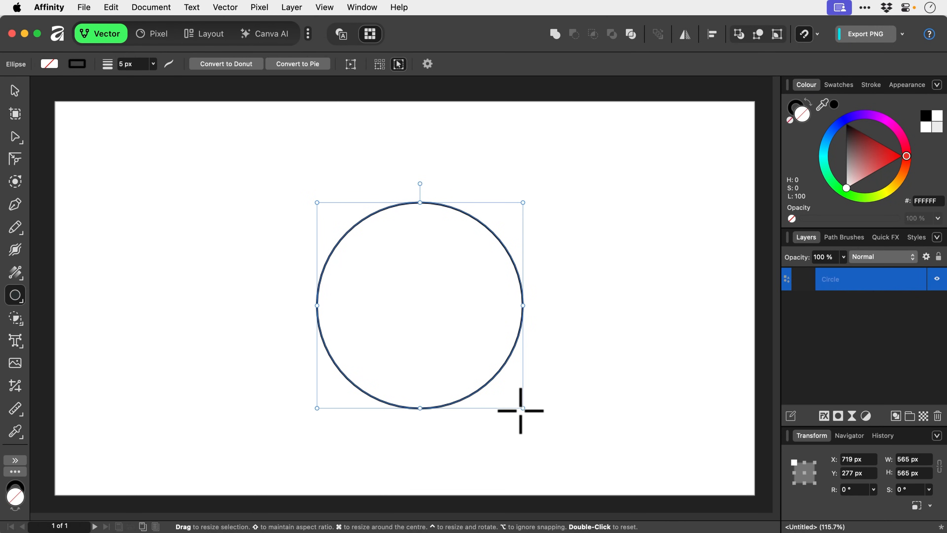
pyautogui.press('v')
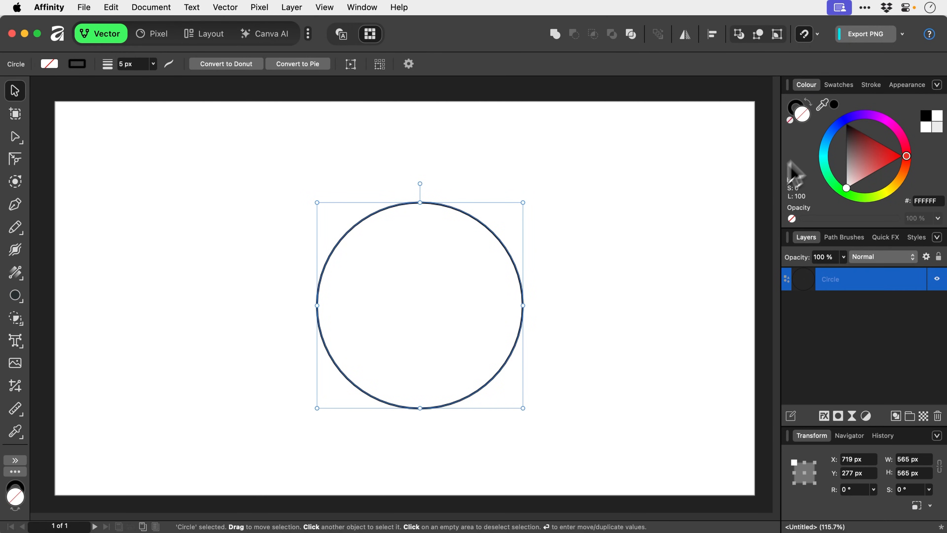
# Step: Centre the circle on the page and set its stroke width to 8 px
pyautogui.click(872, 85)
pyautogui.moveTo(841, 126); pyautogui.dragTo(866, 126)
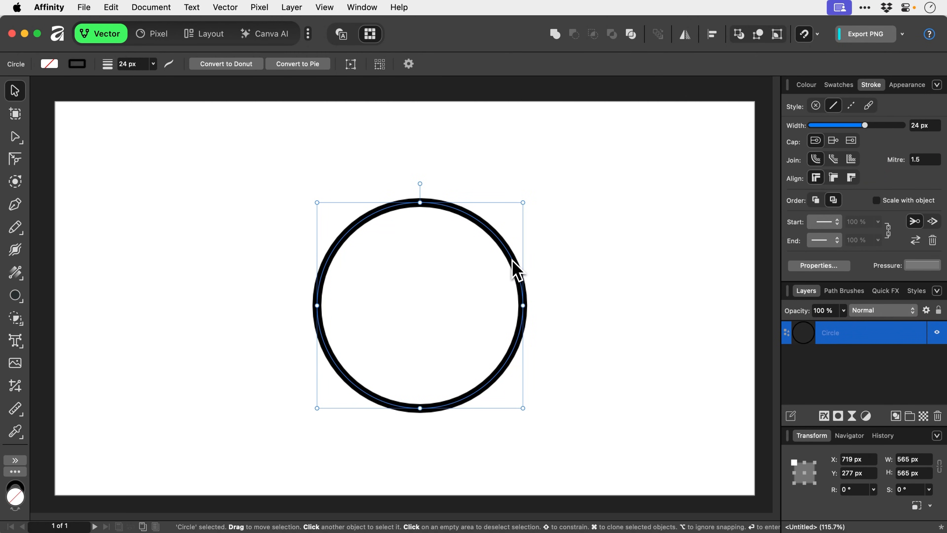
pyautogui.moveTo(513, 261)
pyautogui.mouseDown()
pyautogui.moveTo(498, 272)
pyautogui.moveTo(498, 257)
pyautogui.mouseUp()
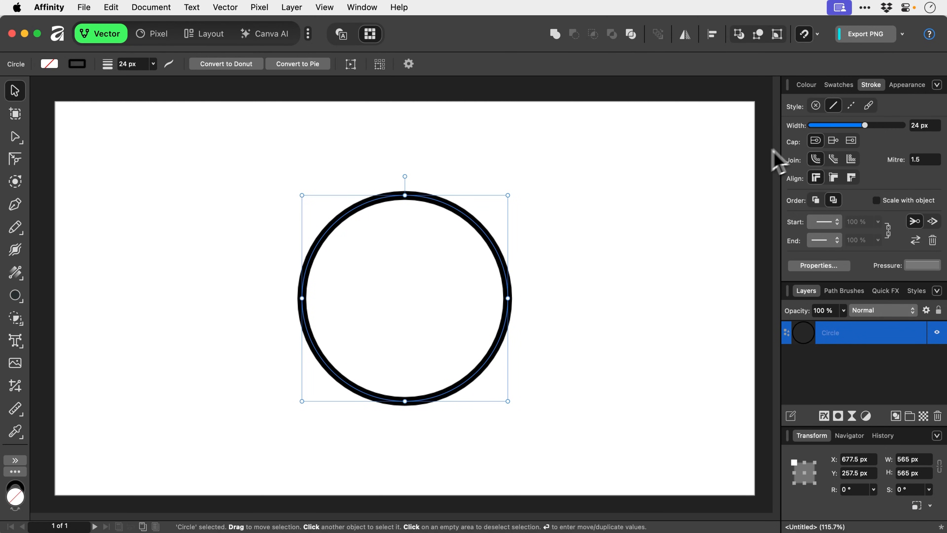
pyautogui.moveTo(865, 125); pyautogui.dragTo(847, 128)
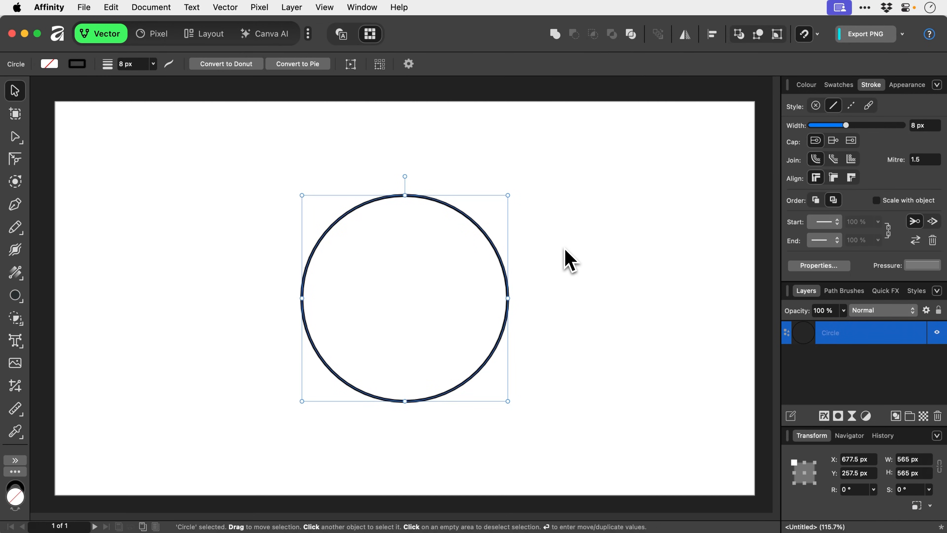
# Step: Duplicate the circle at half size, 282.5 px, inside the large circle's upper half and place a copy of it directly below
pyautogui.press('super+j')
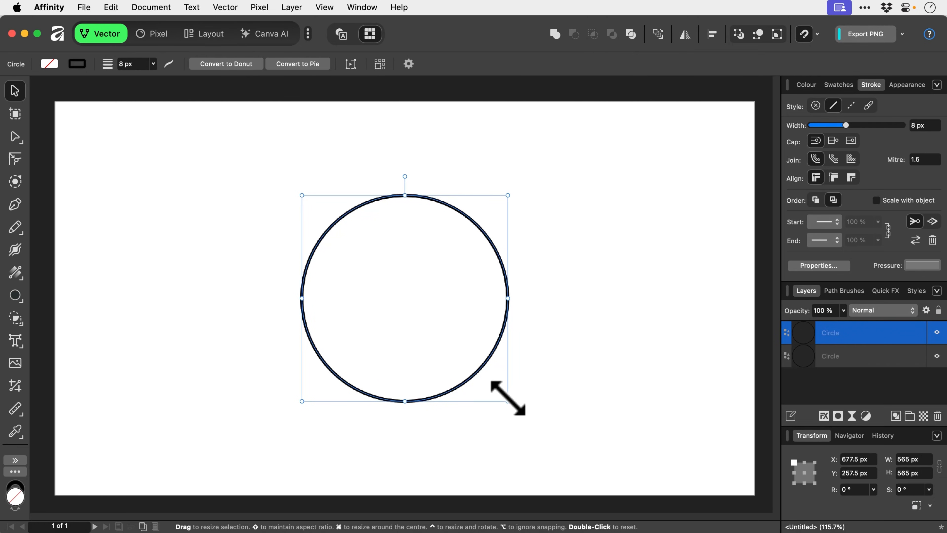
pyautogui.moveTo(508, 401); pyautogui.dragTo(440, 284)
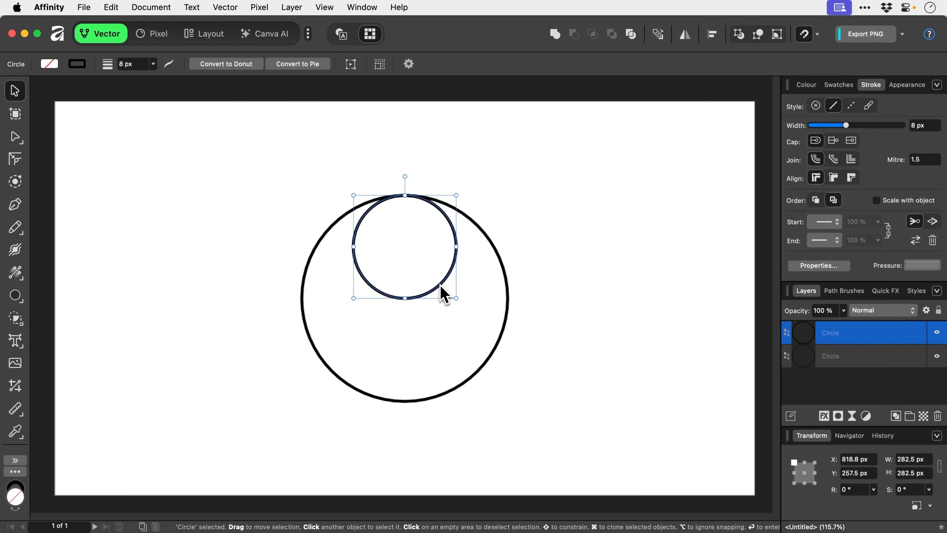
pyautogui.moveTo(440, 285); pyautogui.dragTo(448, 386)
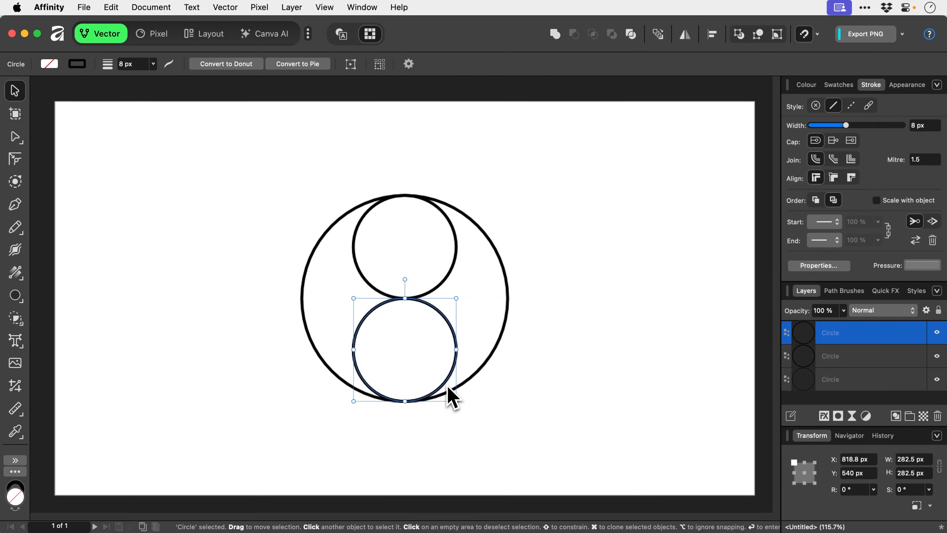
# Step: Duplicate both inner circles and shrink the copies separately around their own centres to about 74.5 px
pyautogui.keyDown('shift'); pyautogui.click(450, 279); pyautogui.keyUp('shift')
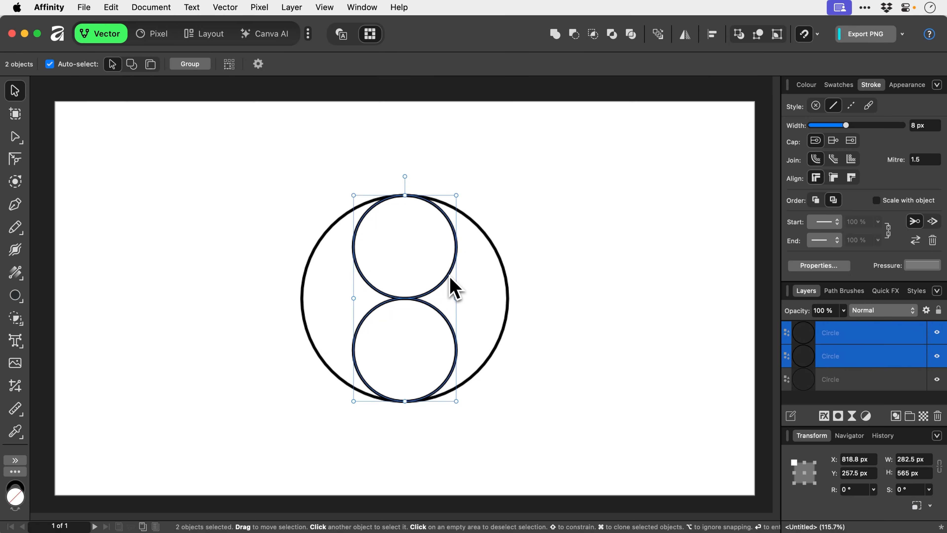
pyautogui.press('super+j')
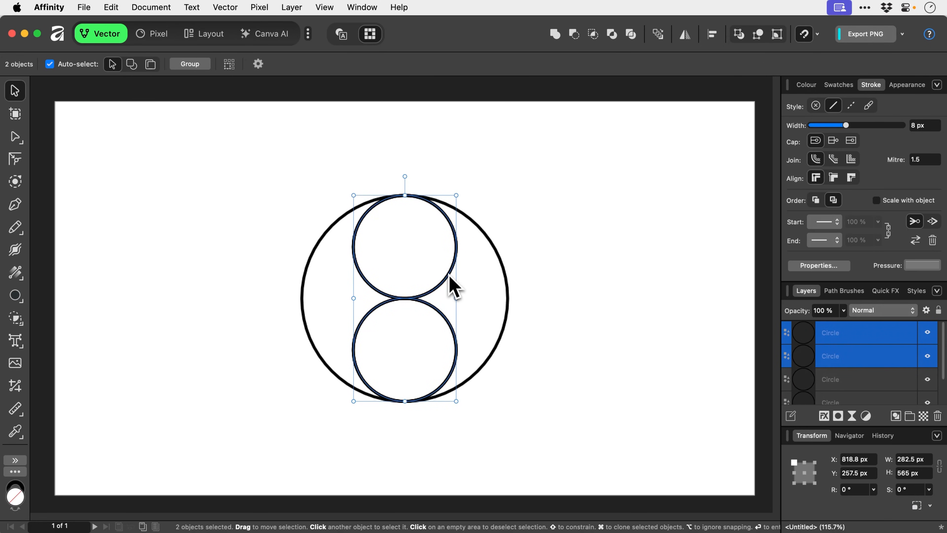
pyautogui.click(229, 64)
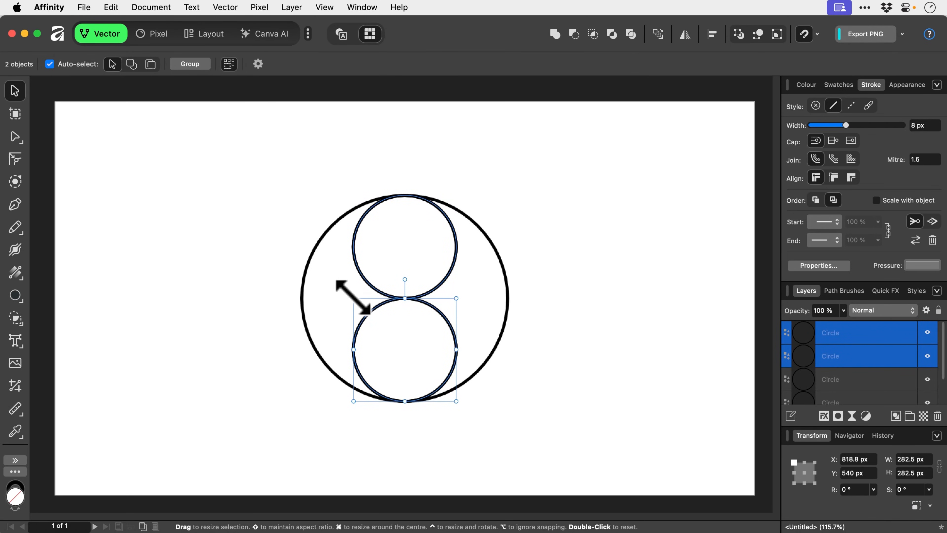
pyautogui.moveTo(353, 298); pyautogui.dragTo(398, 350)
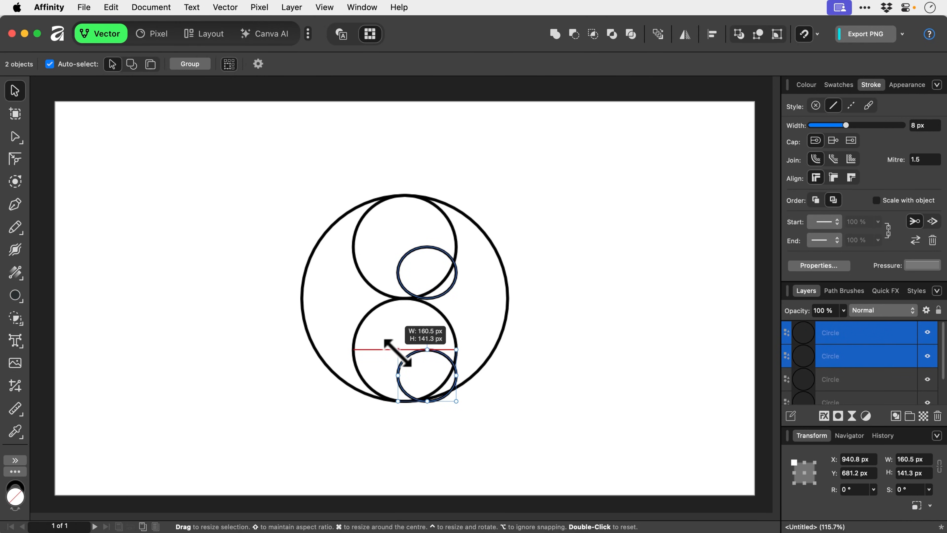
pyautogui.moveTo(397, 349)
pyautogui.mouseDown()
pyautogui.moveTo(388, 345)
pyautogui.moveTo(387, 321)
pyautogui.moveTo(344, 286)
pyautogui.moveTo(389, 334)
pyautogui.moveTo(337, 275)
pyautogui.moveTo(393, 332)
pyautogui.mouseUp()
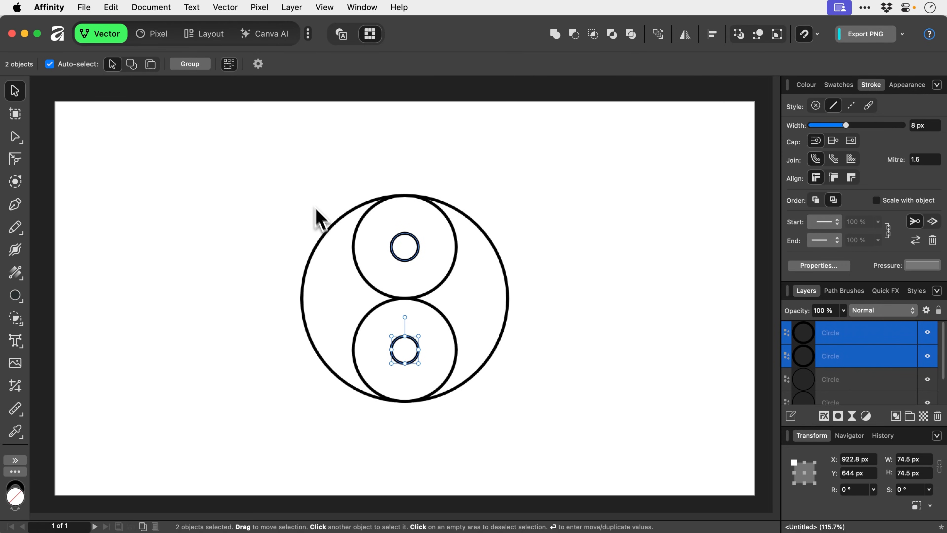
pyautogui.click(307, 198)
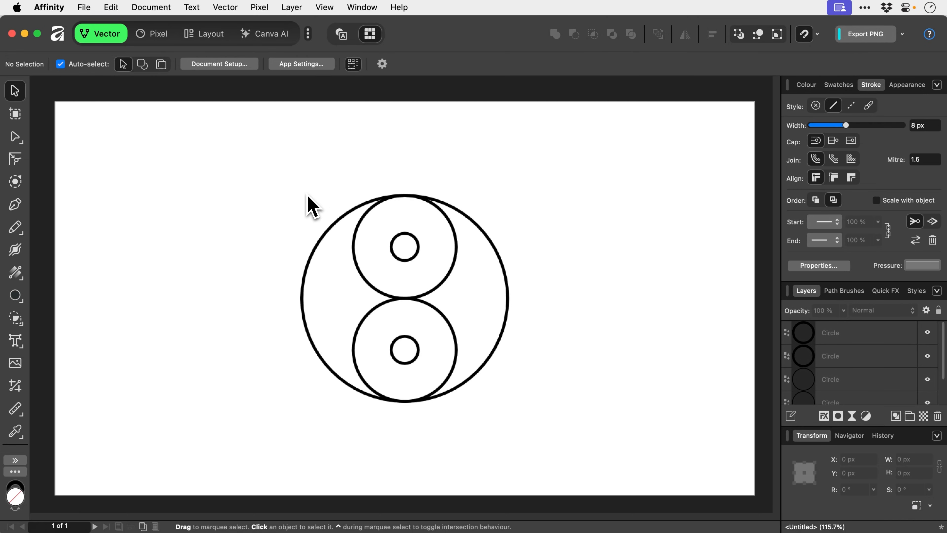
# Step: Select all five circles and set the Shape Builder to create new shapes, with Freehand drag method and Clean up None
pyautogui.moveTo(306, 191); pyautogui.dragTo(507, 430)
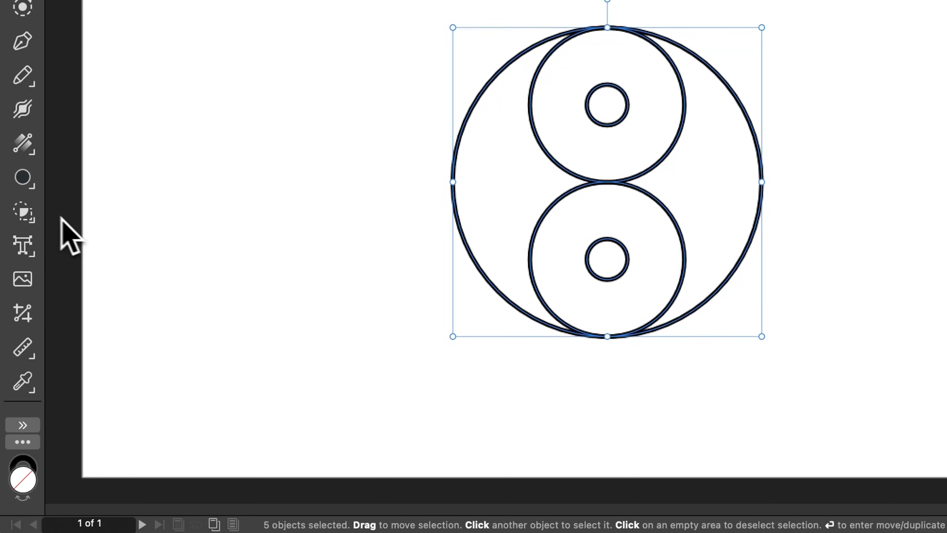
pyautogui.click(23, 211)
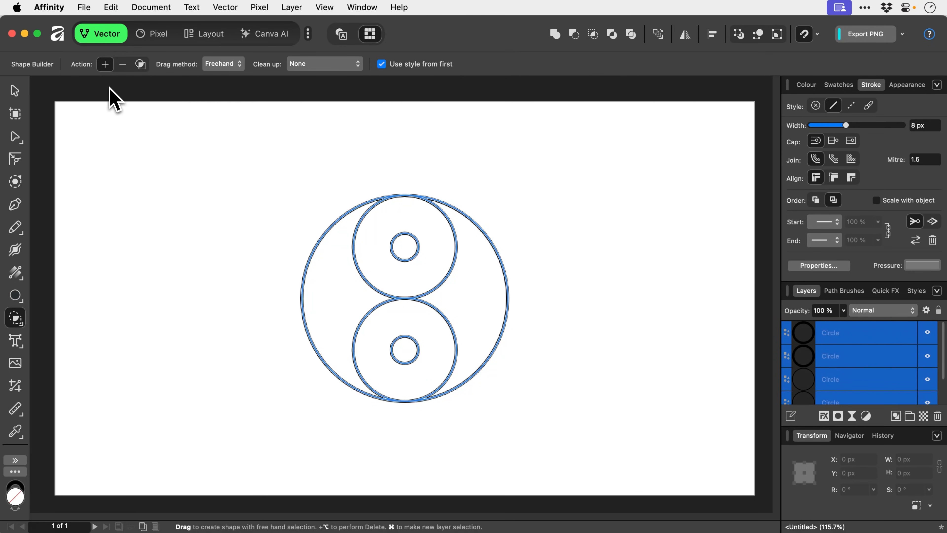
pyautogui.click(123, 69)
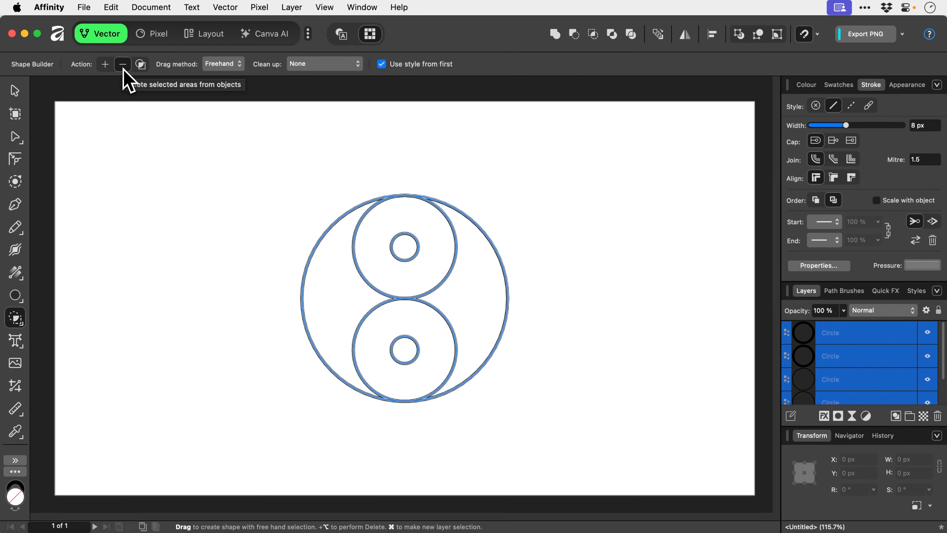
pyautogui.click(140, 67)
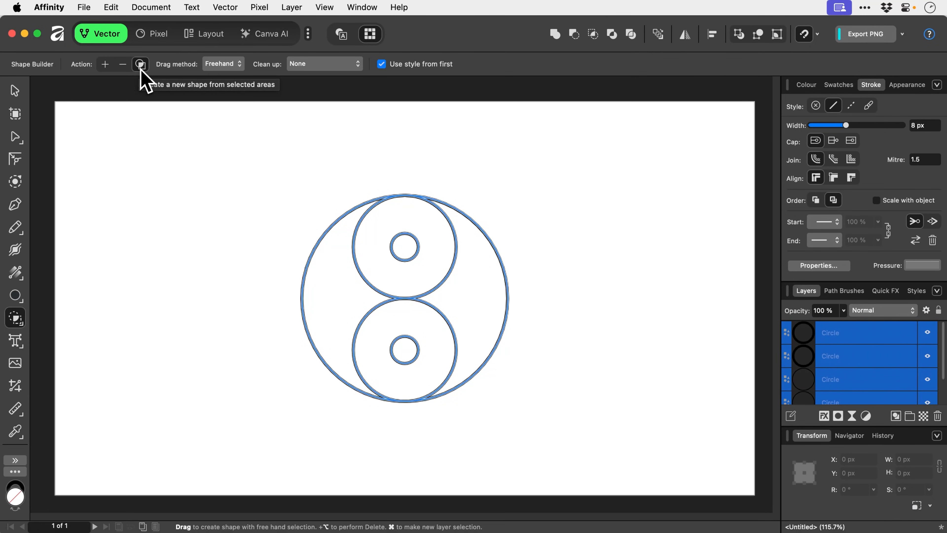
pyautogui.click(216, 68)
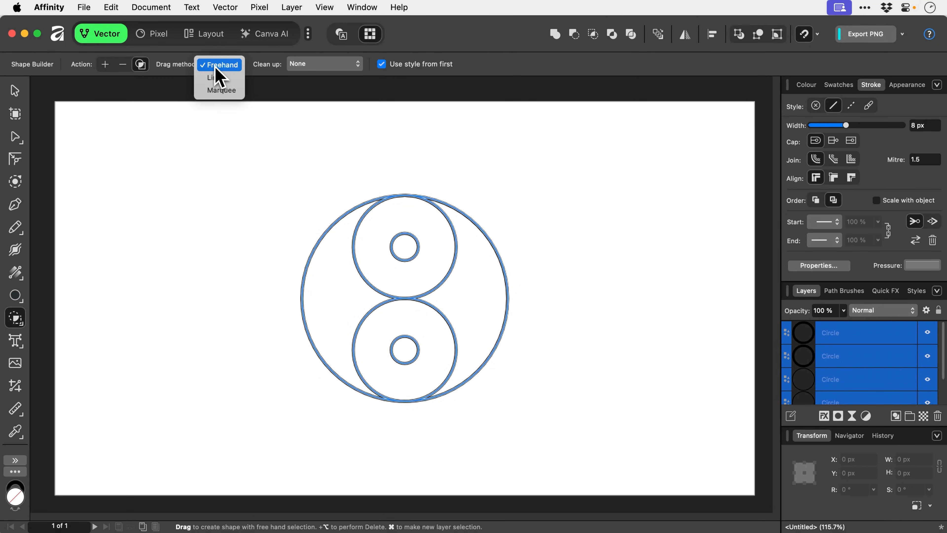
pyautogui.click(215, 68)
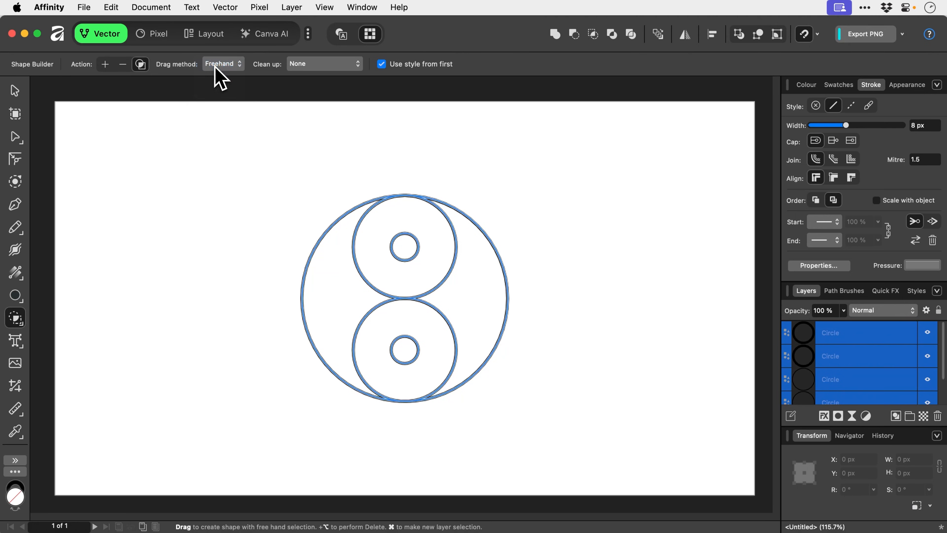
pyautogui.click(297, 65)
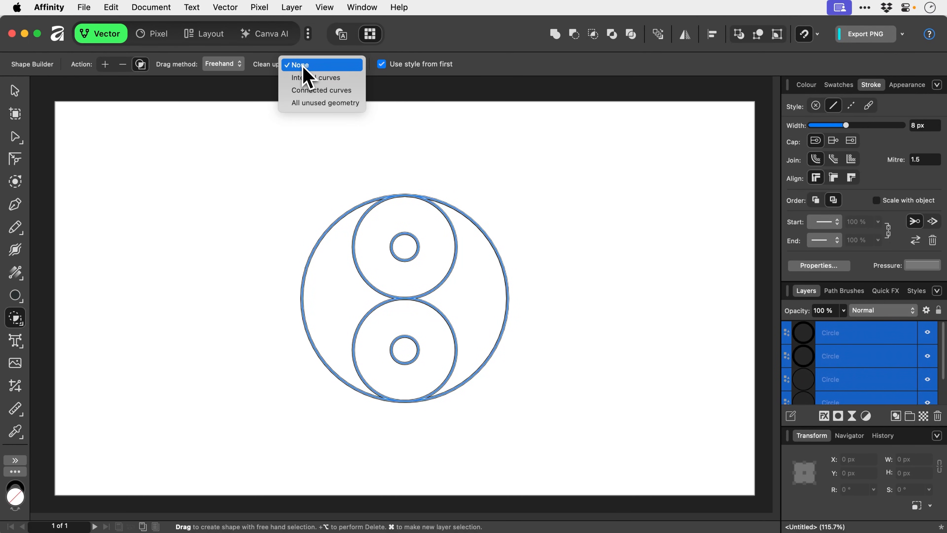
pyautogui.click(303, 65)
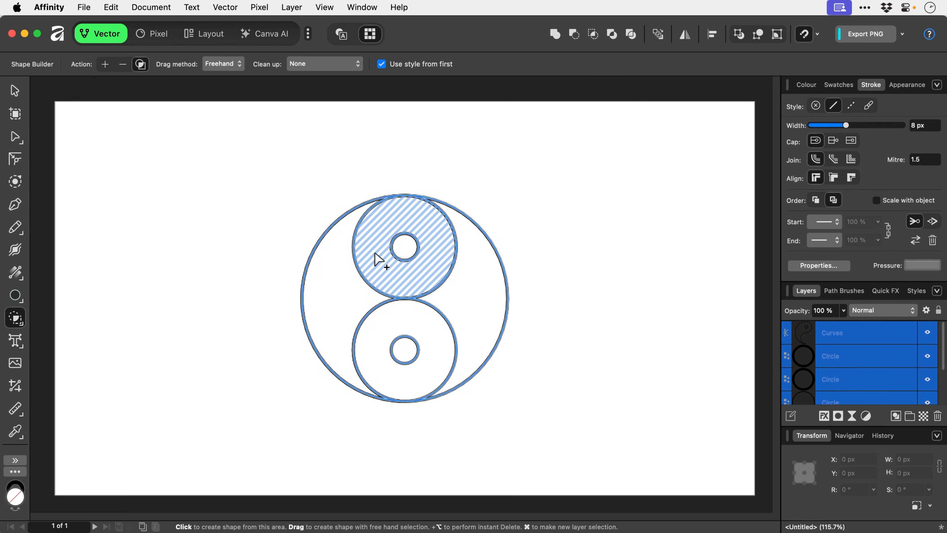
# Step: Using the Shape Builder's add action, merge the left crescent with the upper ring and the lower ring with the right crescent
pyautogui.click(339, 300)
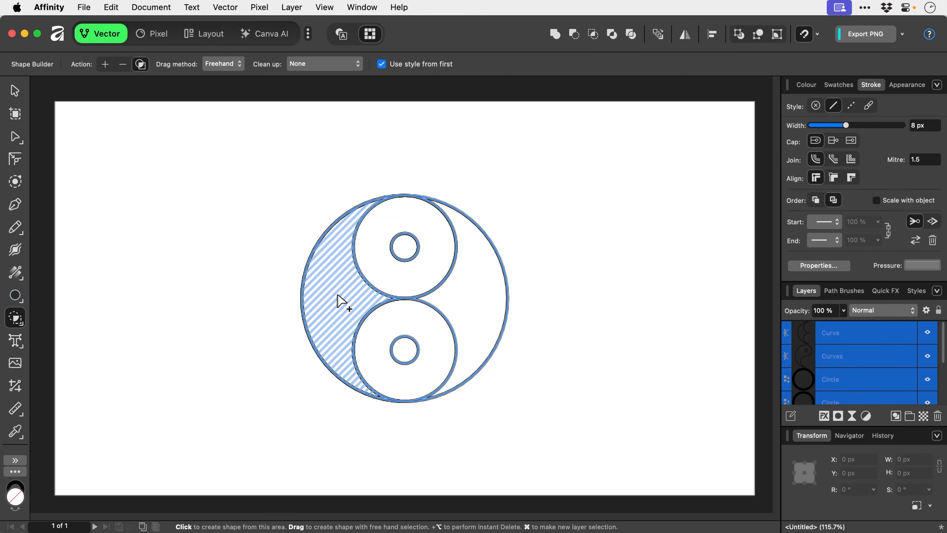
pyautogui.press('super+z')
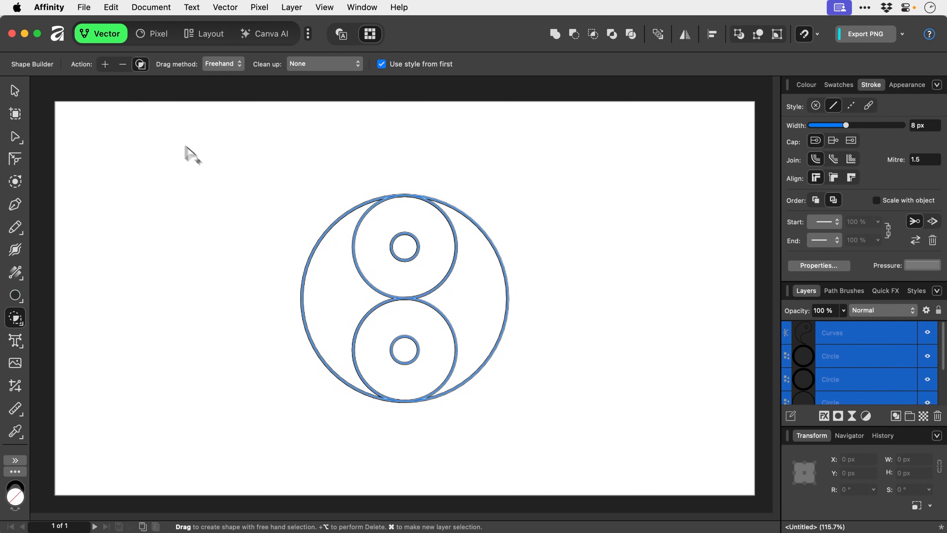
pyautogui.click(104, 67)
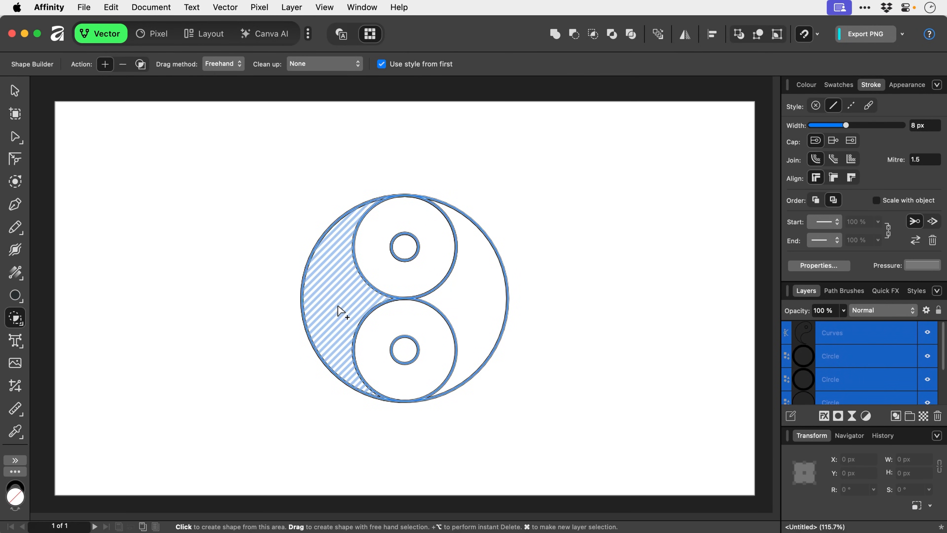
pyautogui.moveTo(338, 309); pyautogui.dragTo(378, 269)
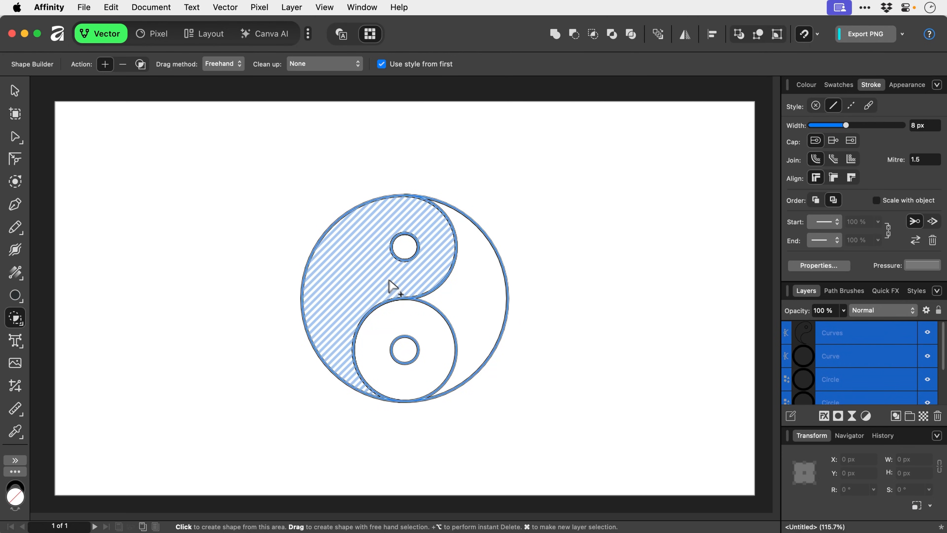
pyautogui.moveTo(427, 324); pyautogui.dragTo(465, 305)
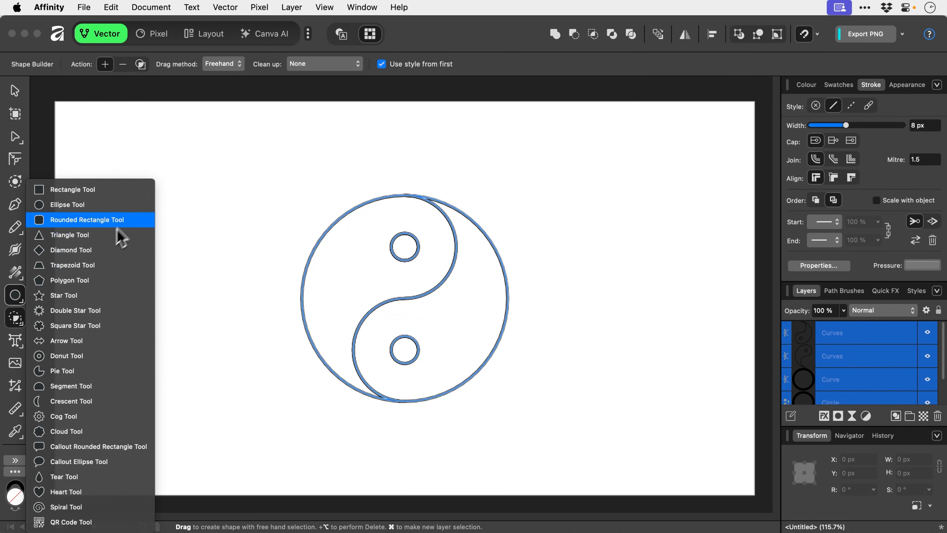
# Step: Draw a rectangle about 982 by 868 px around the yin-yang symbol and swap its fill and stroke
pyautogui.click(147, 191)
pyautogui.moveTo(226, 141)
pyautogui.mouseDown()
pyautogui.moveTo(342, 260)
pyautogui.moveTo(596, 444)
pyautogui.moveTo(587, 457)
pyautogui.mouseUp()
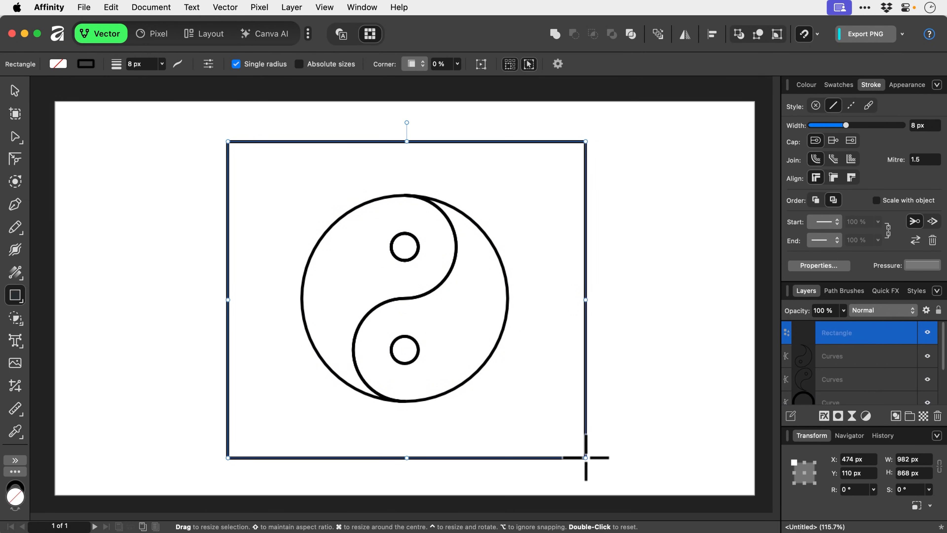
pyautogui.hotkey('shift', 'x')
pyautogui.press('v')
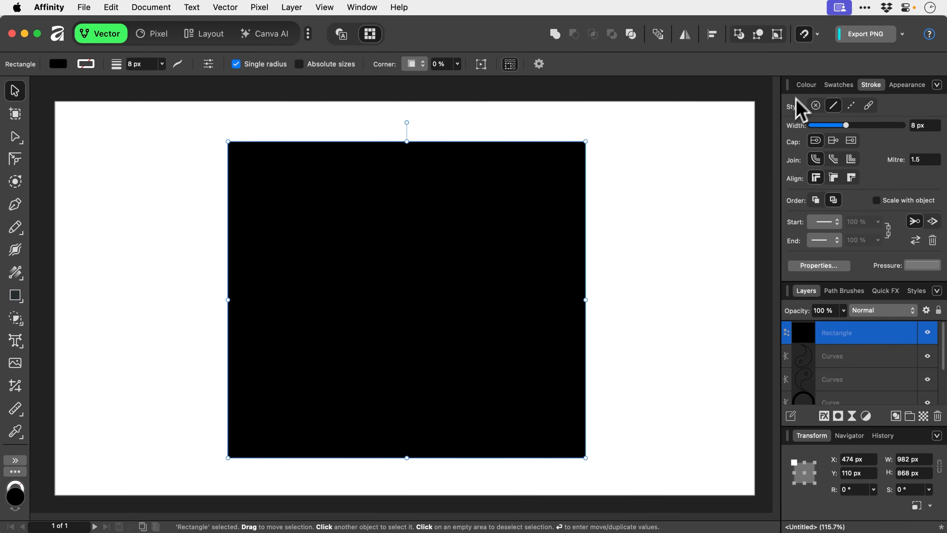
# Step: Fill the rectangle with cyan (00E5F3) and send it behind the yin-yang shapes
pyautogui.click(806, 86)
pyautogui.moveTo(866, 153); pyautogui.dragTo(907, 157)
pyautogui.click(825, 163)
pyautogui.moveTo(825, 163); pyautogui.dragTo(826, 158)
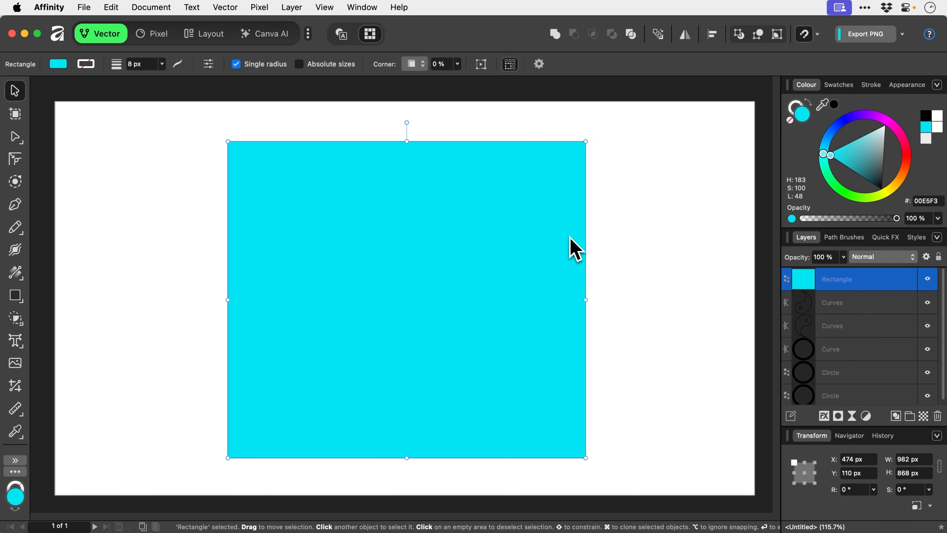
pyautogui.press('super+shift+bracketleft')
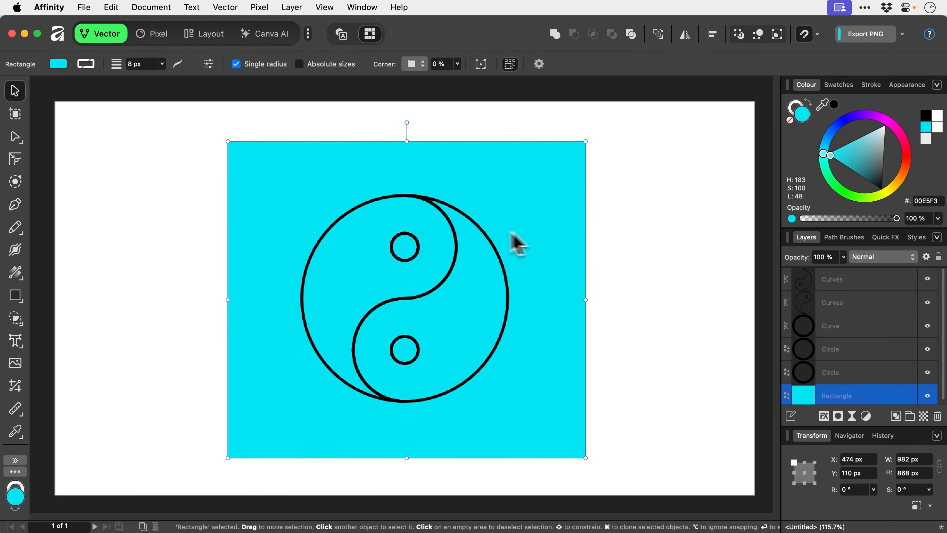
# Step: Make the left half of the yin-yang symbol solid black by swapping its fill and stroke
pyautogui.moveTo(336, 228); pyautogui.dragTo(222, 219)
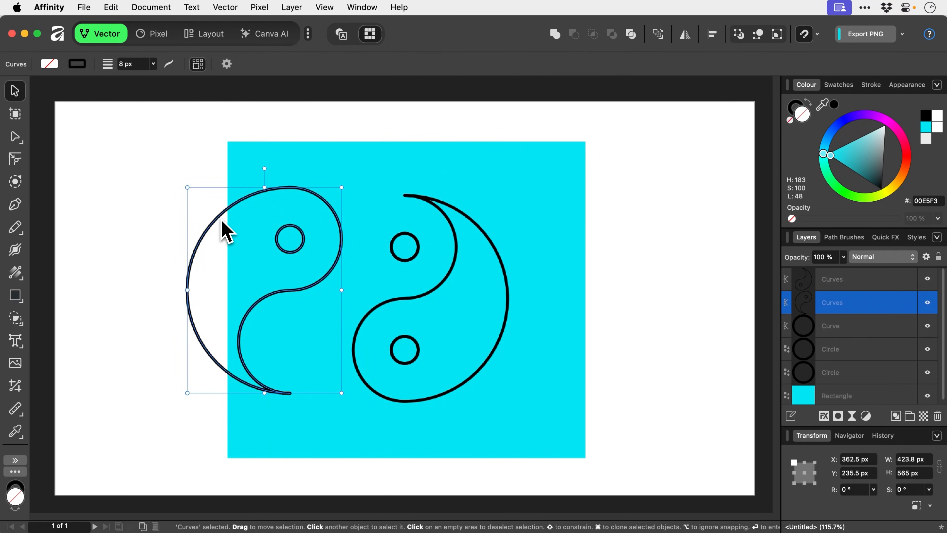
pyautogui.press('super+z')
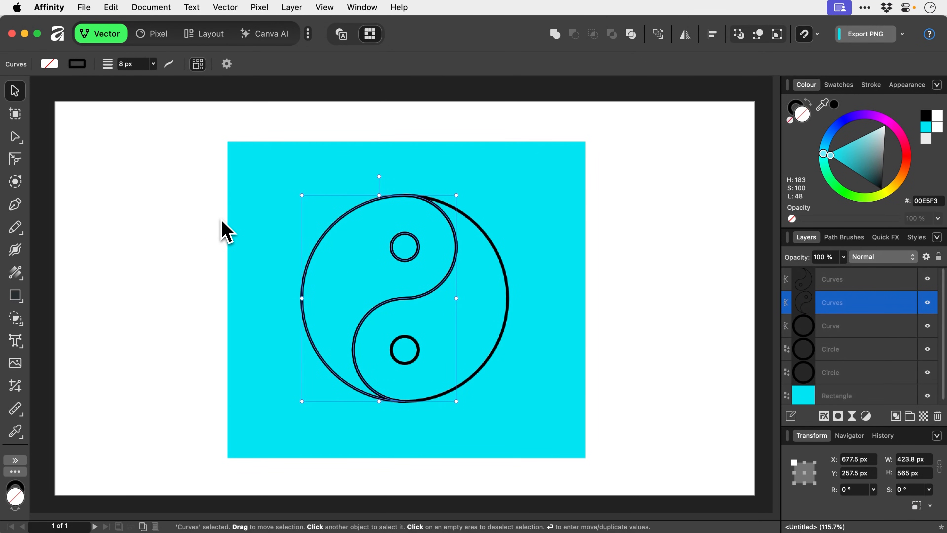
pyautogui.hotkey('shift', 'x')
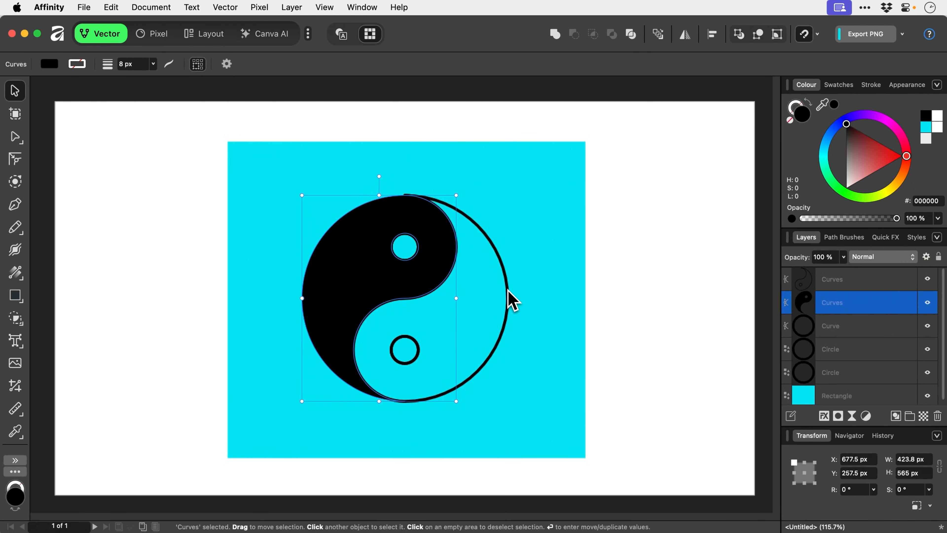
# Step: Swap the fill and stroke of the right half of the yin-yang symbol and set its fill to white (FFFFFF)
pyautogui.click(509, 300)
pyautogui.hotkey('shift', 'x')
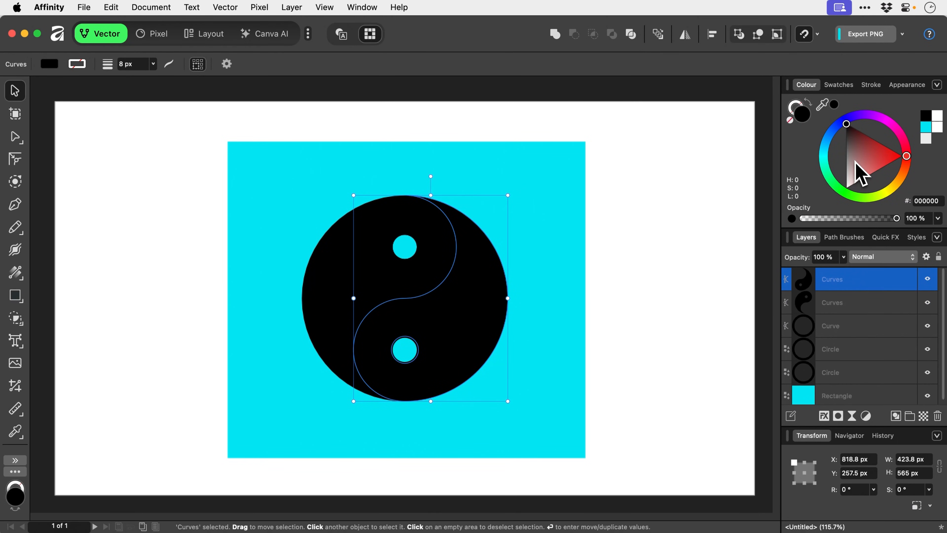
pyautogui.moveTo(857, 165); pyautogui.dragTo(847, 190)
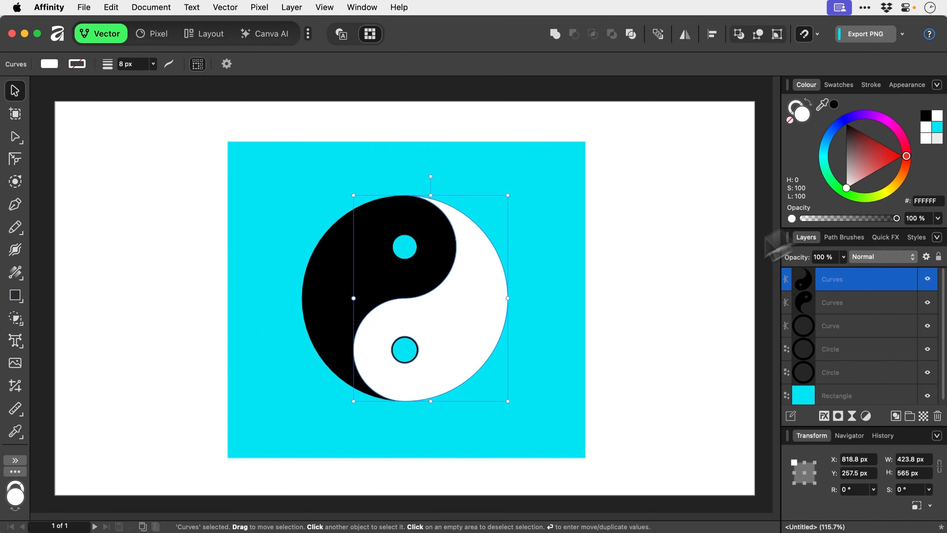
# Step: Change the fill of the left half of the yin-yang symbol to red (E20000)
pyautogui.click(620, 318)
pyautogui.press('super+equal')
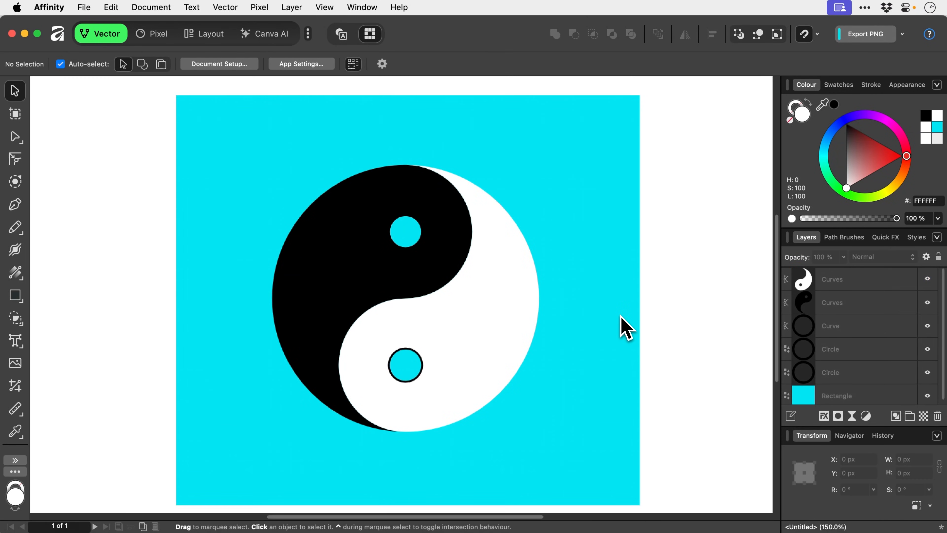
pyautogui.press('super+equal')
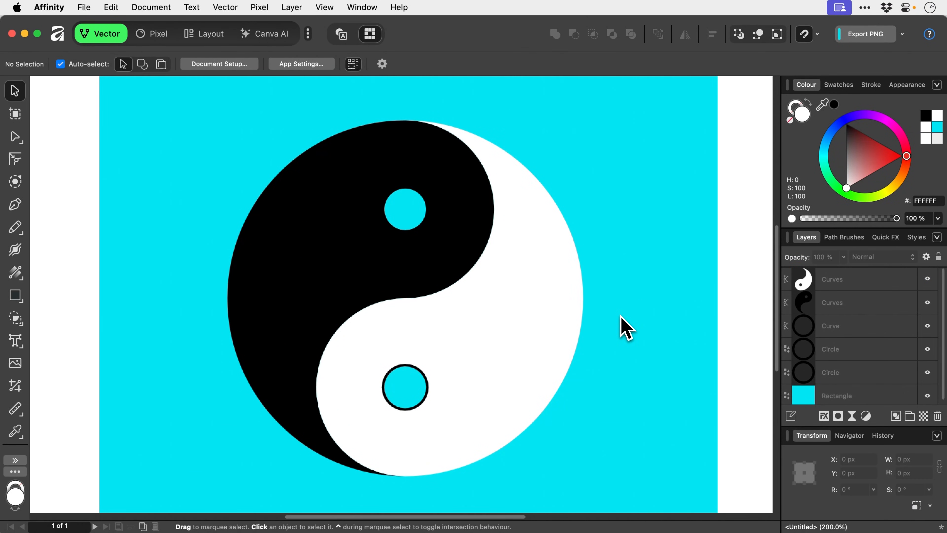
pyautogui.click(471, 259)
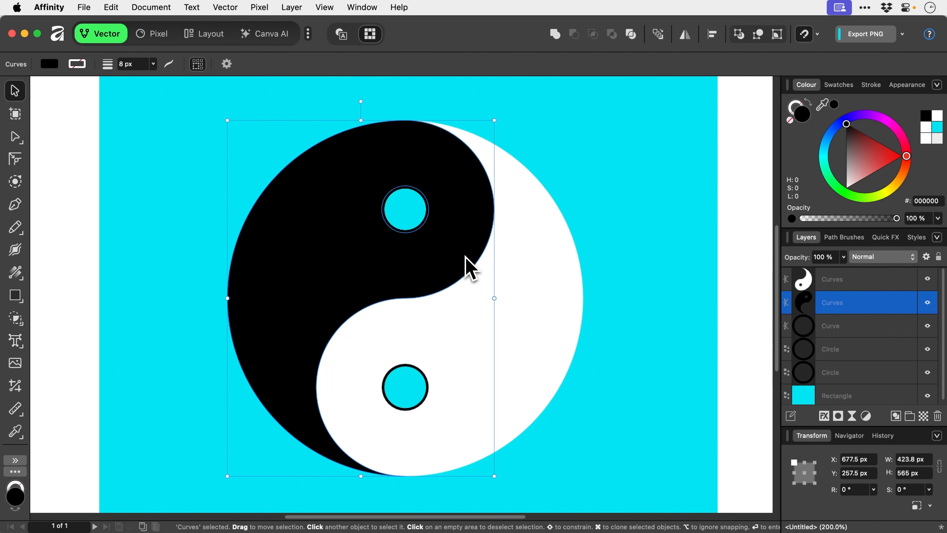
pyautogui.moveTo(866, 154); pyautogui.dragTo(896, 147)
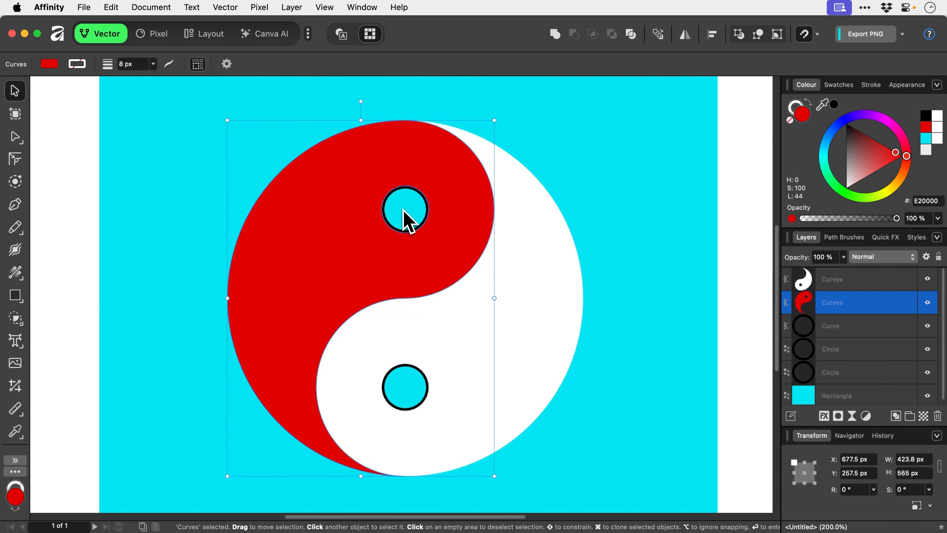
# Step: Select all the yin-yang shapes and delete the leftover black circle outlines around both dots with the Shape Builder
pyautogui.moveTo(67, 109); pyautogui.dragTo(626, 465)
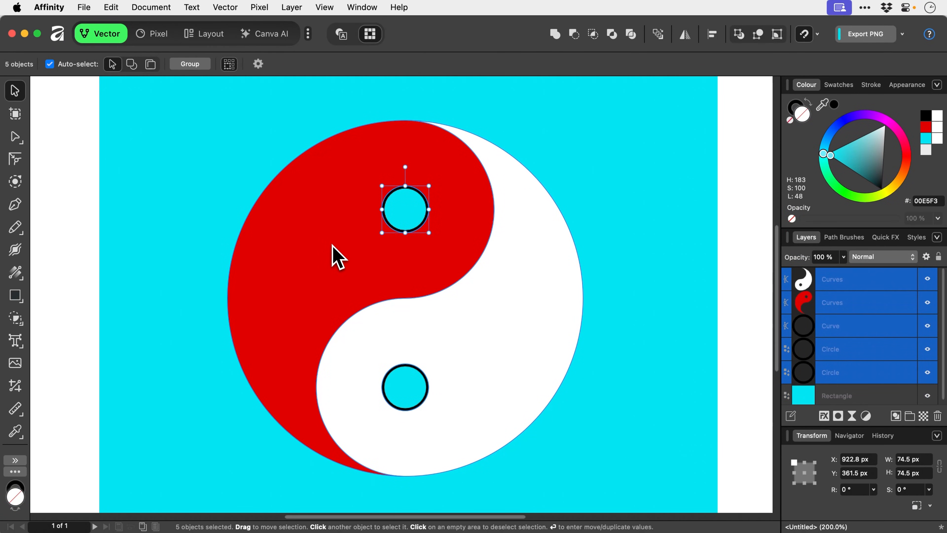
pyautogui.press('x')
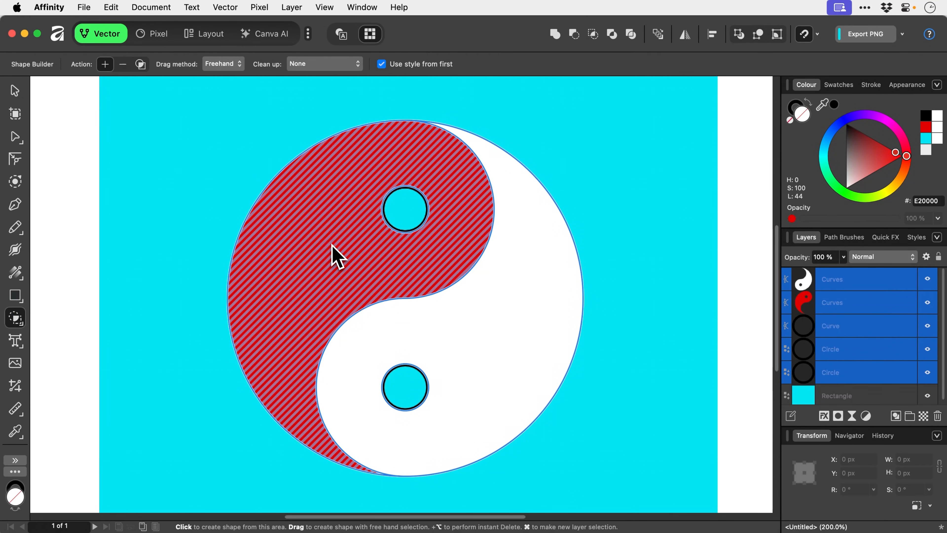
pyautogui.click(459, 343)
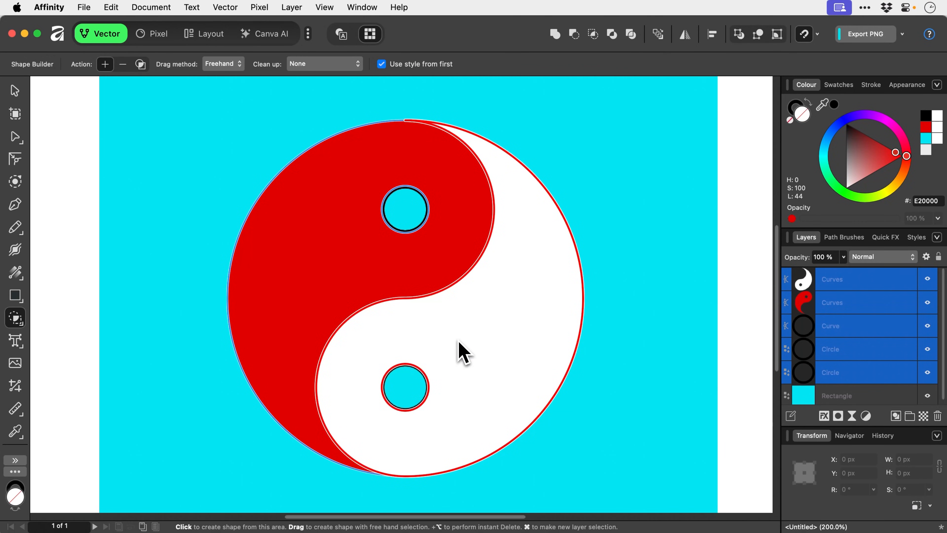
pyautogui.keyDown('alt'); pyautogui.click(417, 227); pyautogui.keyUp('alt')
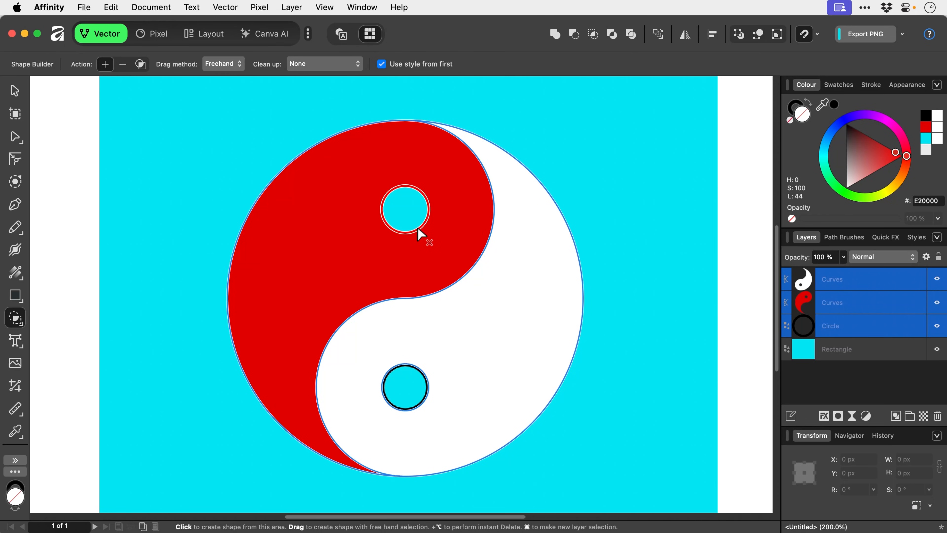
pyautogui.click(473, 351)
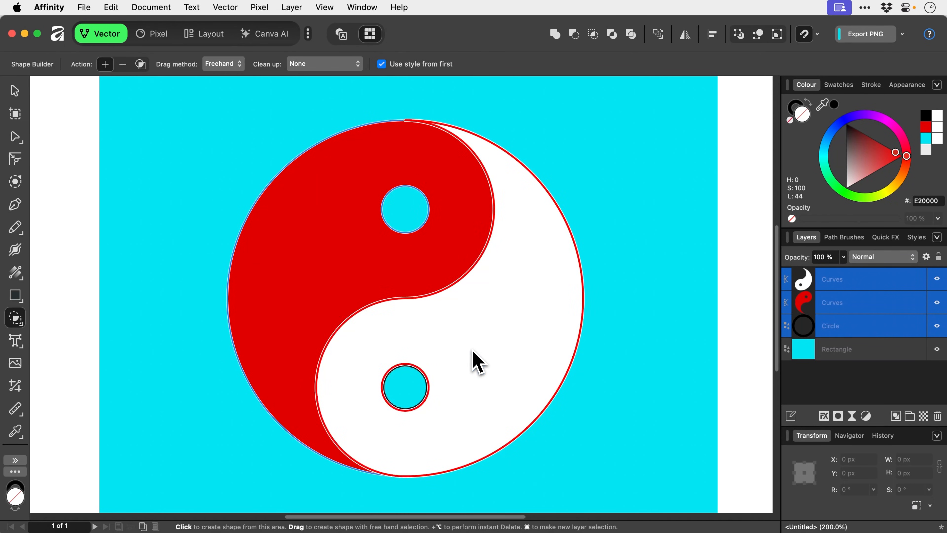
pyautogui.keyDown('alt'); pyautogui.click(426, 375); pyautogui.keyUp('alt')
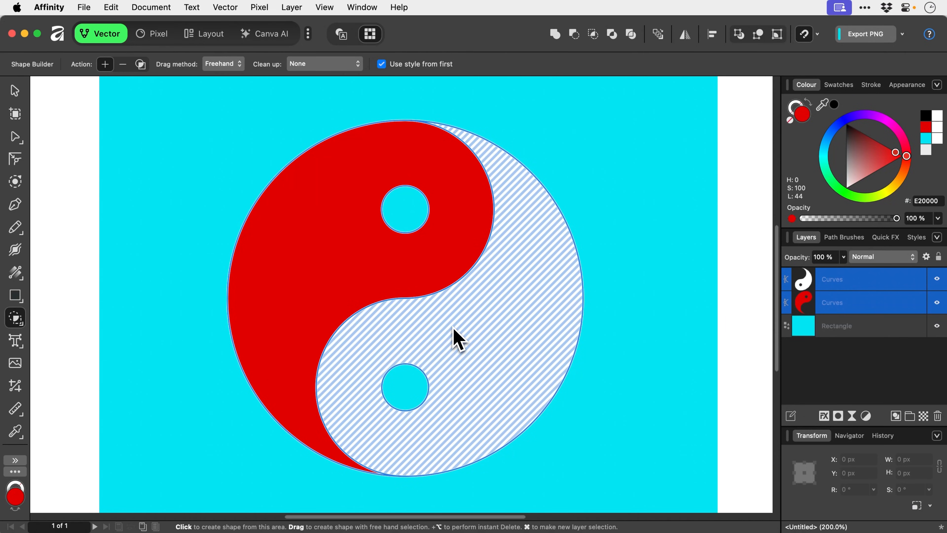
# Step: Try deleting both halves with a freehand Shape Builder stroke and the red half on its own, undoing each deletion
pyautogui.click(458, 338)
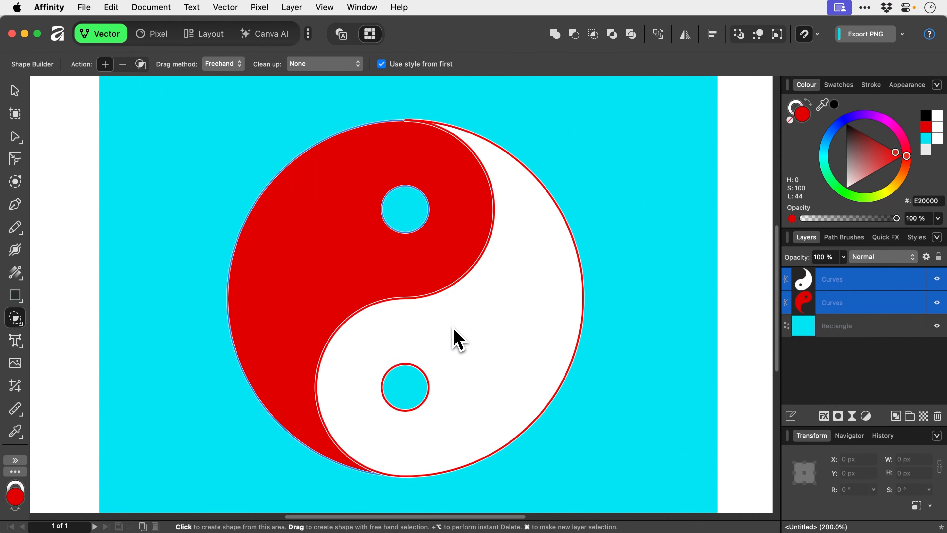
pyautogui.keyDown('alt'); pyautogui.click(439, 291); pyautogui.keyUp('alt')
pyautogui.press('super+z')
pyautogui.moveTo(467, 331)
pyautogui.mouseDown()
pyautogui.moveTo(487, 292)
pyautogui.moveTo(480, 257)
pyautogui.mouseUp()
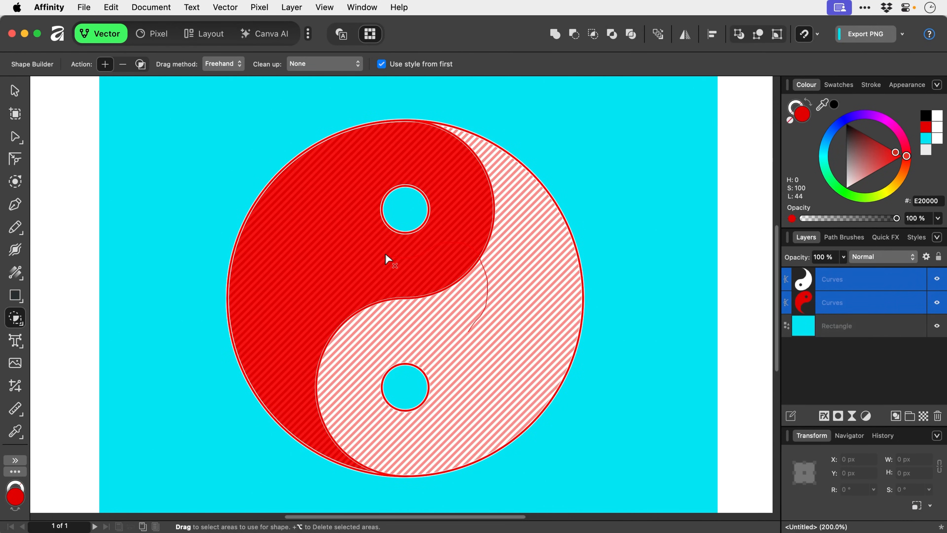
pyautogui.moveTo(387, 260); pyautogui.dragTo(387, 261)
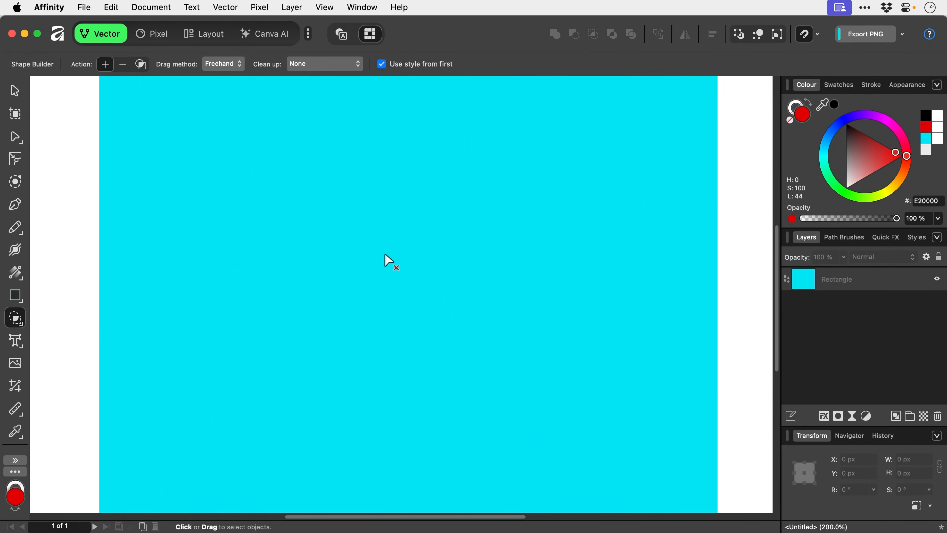
pyautogui.press('super+z')
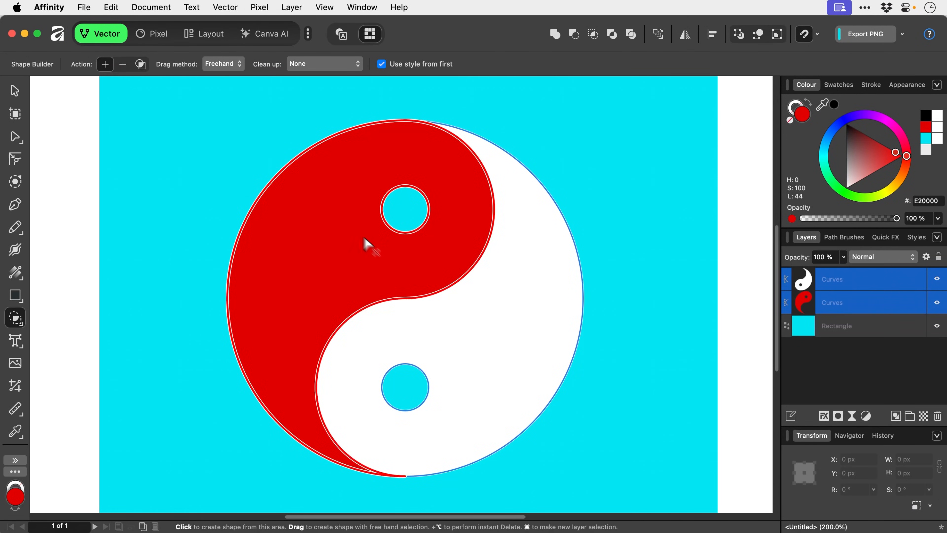
pyautogui.keyDown('alt'); pyautogui.click(330, 216); pyautogui.keyUp('alt')
pyautogui.press('super+z')
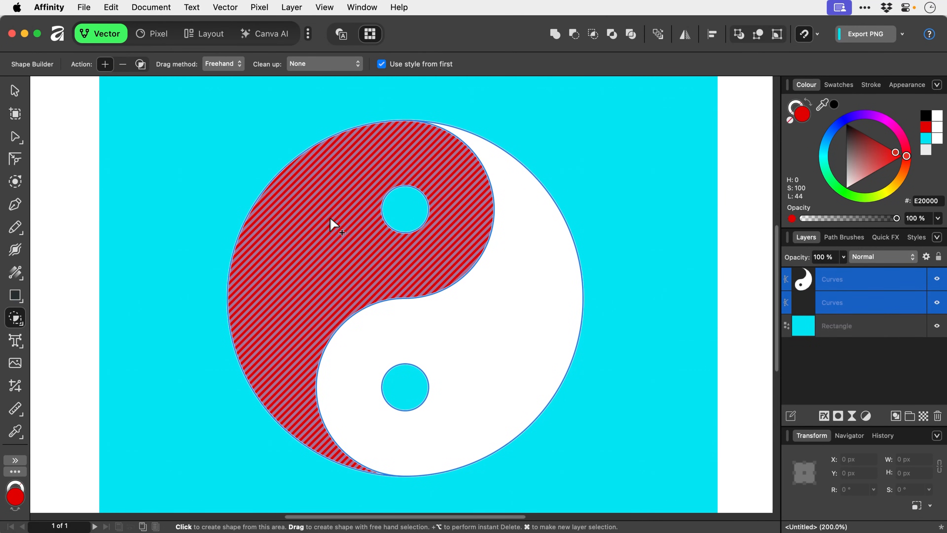
# Step: Merge the lower dot with the right half using the Shape Builder's add action, starting from the dot to apply the red fill
pyautogui.click(470, 364)
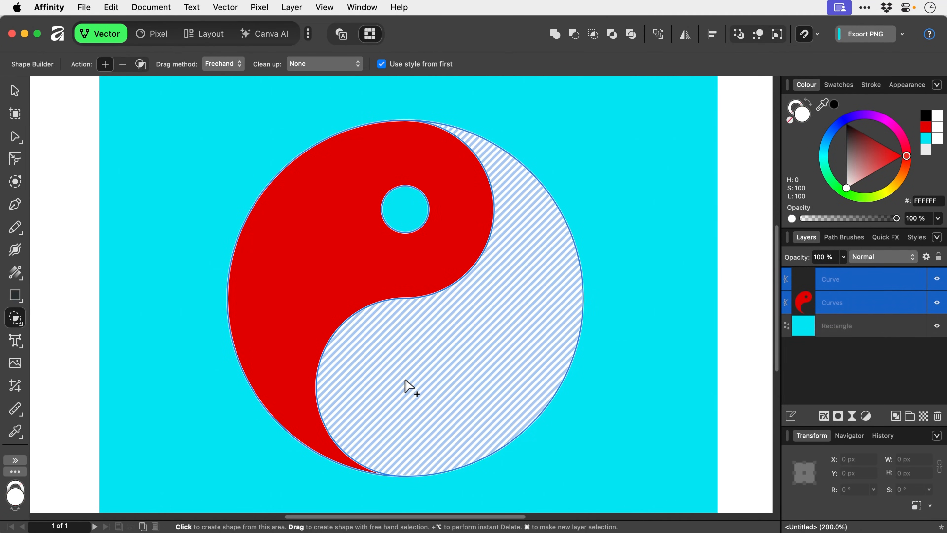
pyautogui.click(408, 387)
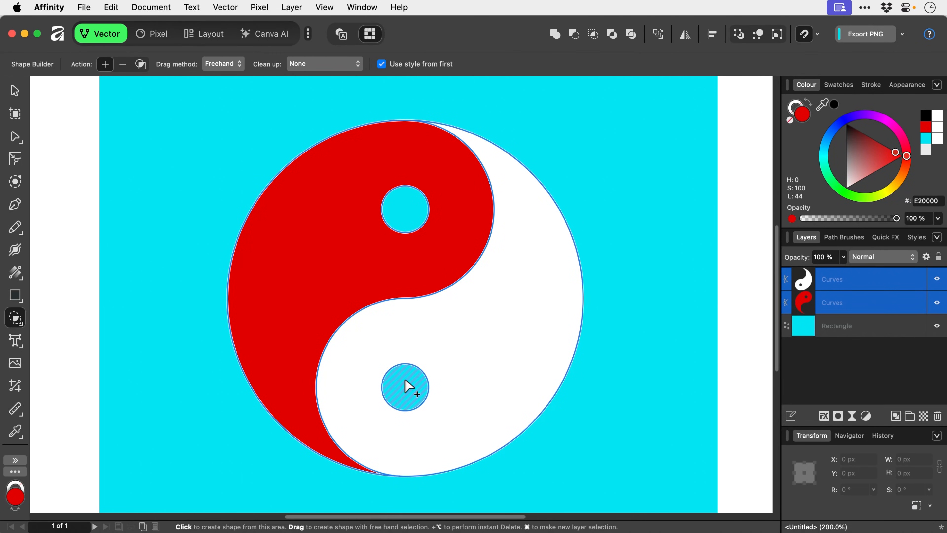
pyautogui.click(460, 337)
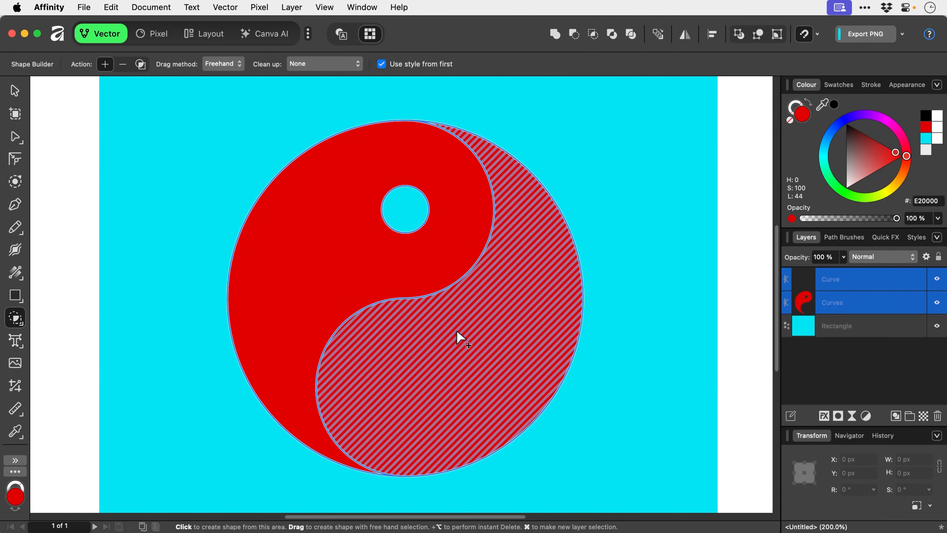